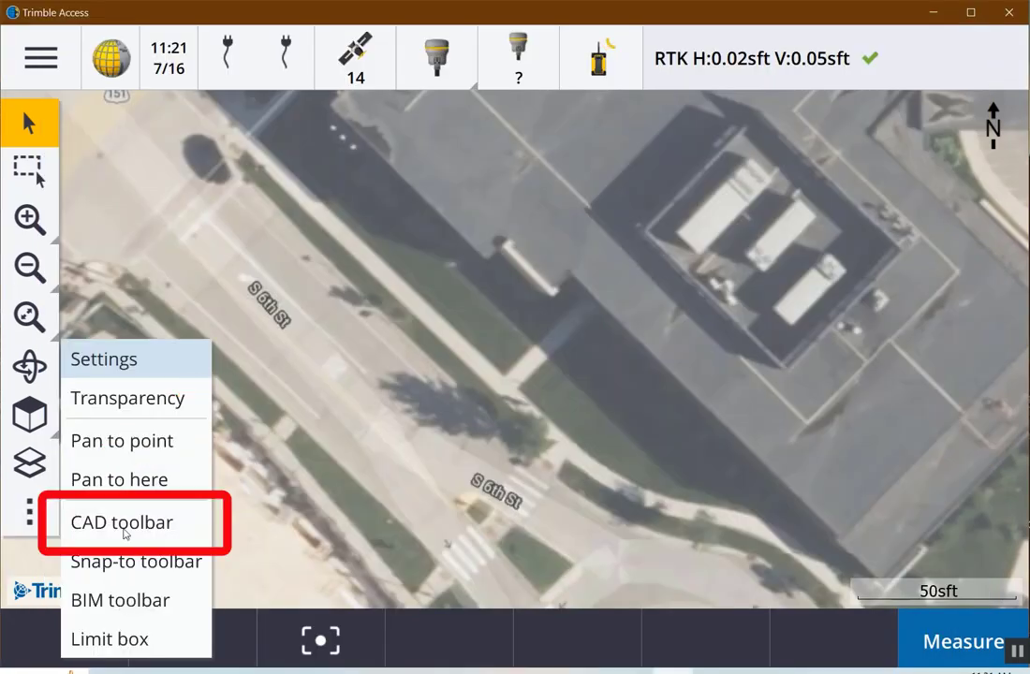
# Display the CAD linework toolbar along the right edge of the map.
pyautogui.click(126, 527)
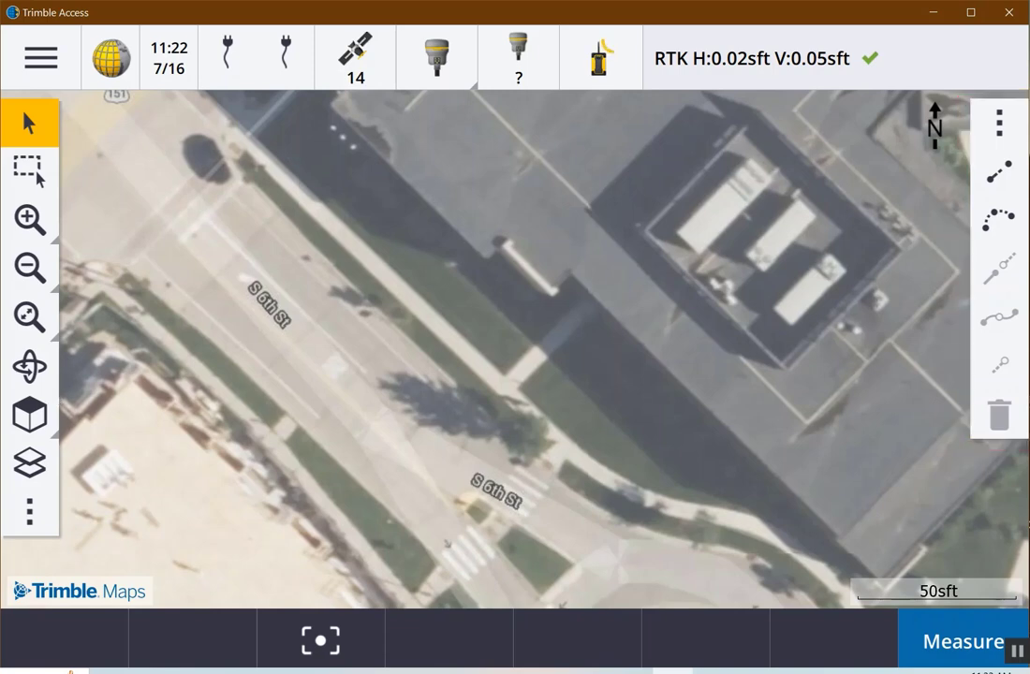
# Open Measure codes for the topo group and bring up the CAD toolbar's alternative join codes.
pyautogui.click(44, 65)
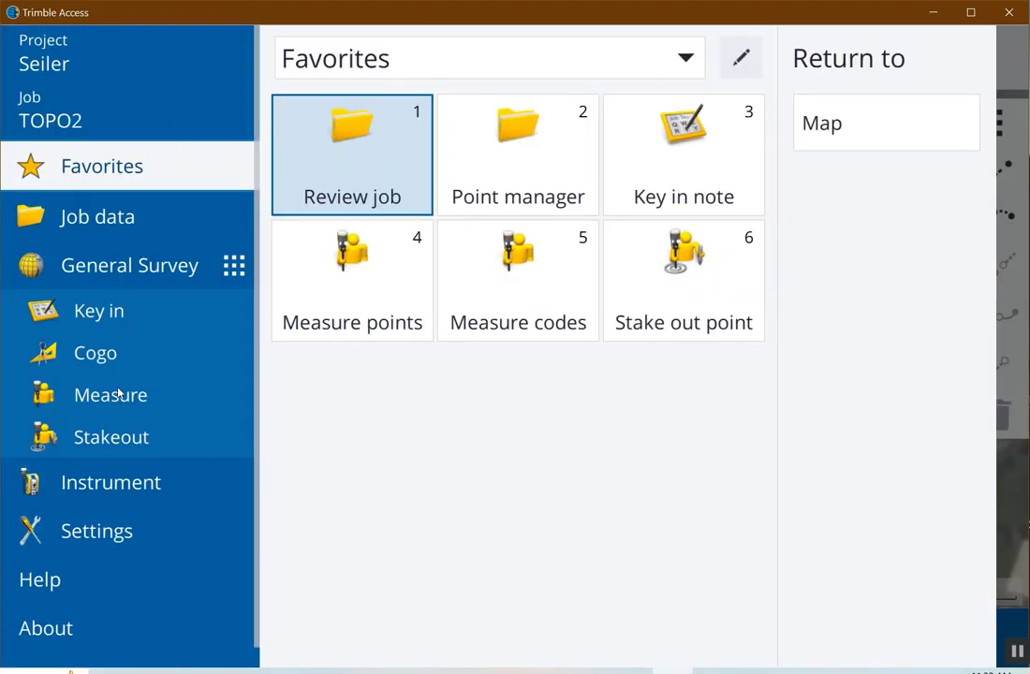
pyautogui.click(120, 384)
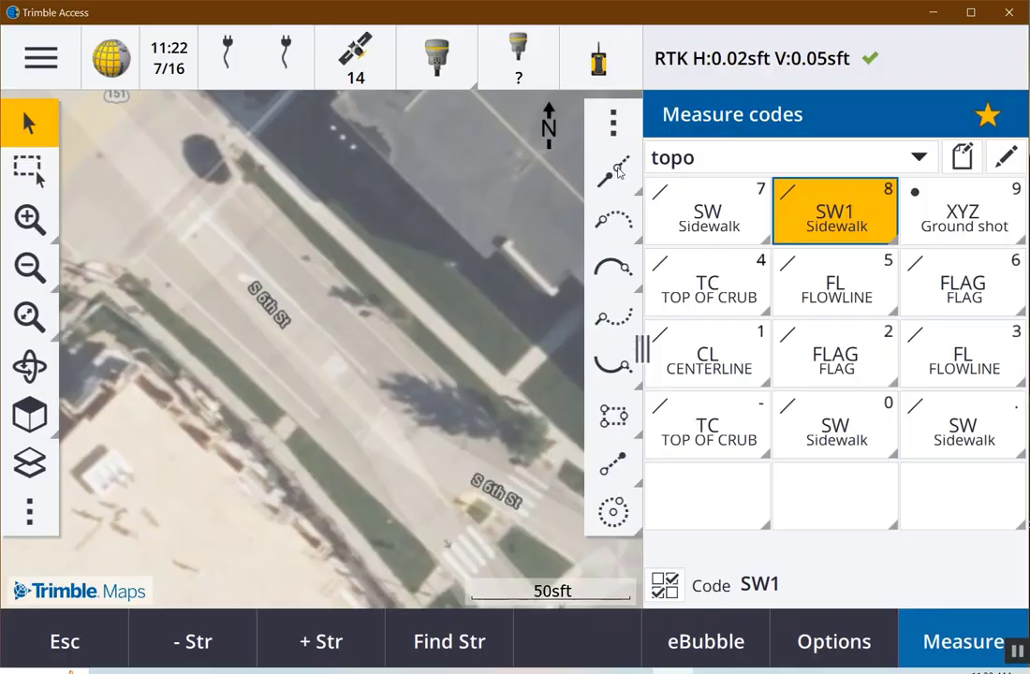
pyautogui.click(618, 171)
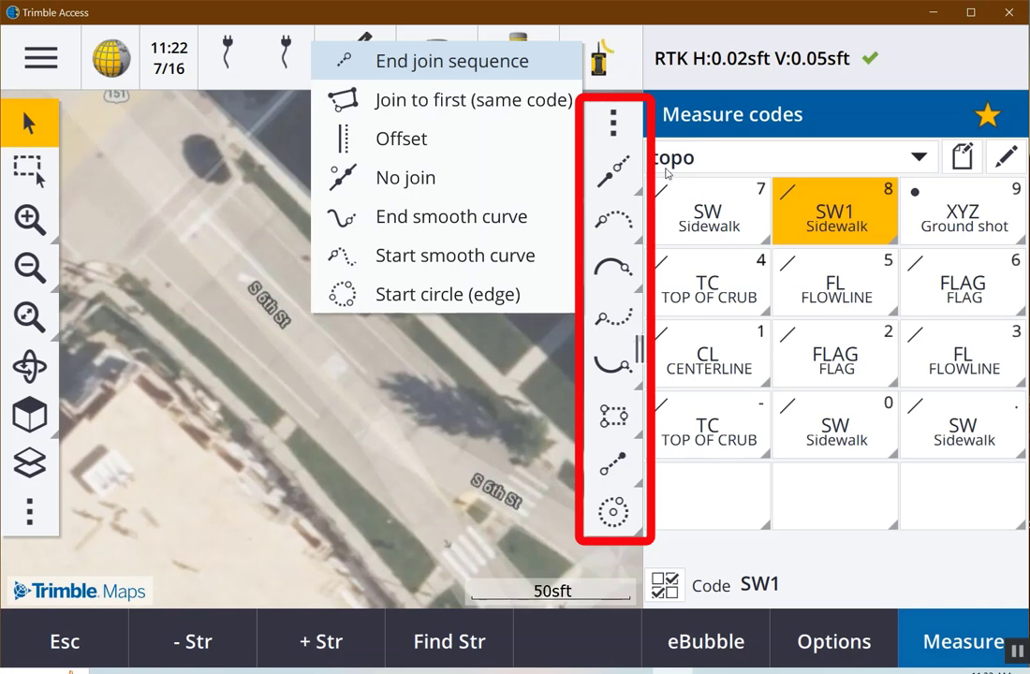
# Replace the arc toolbar slots with Start smooth curve and End smooth curve codes.
pyautogui.click(668, 173)
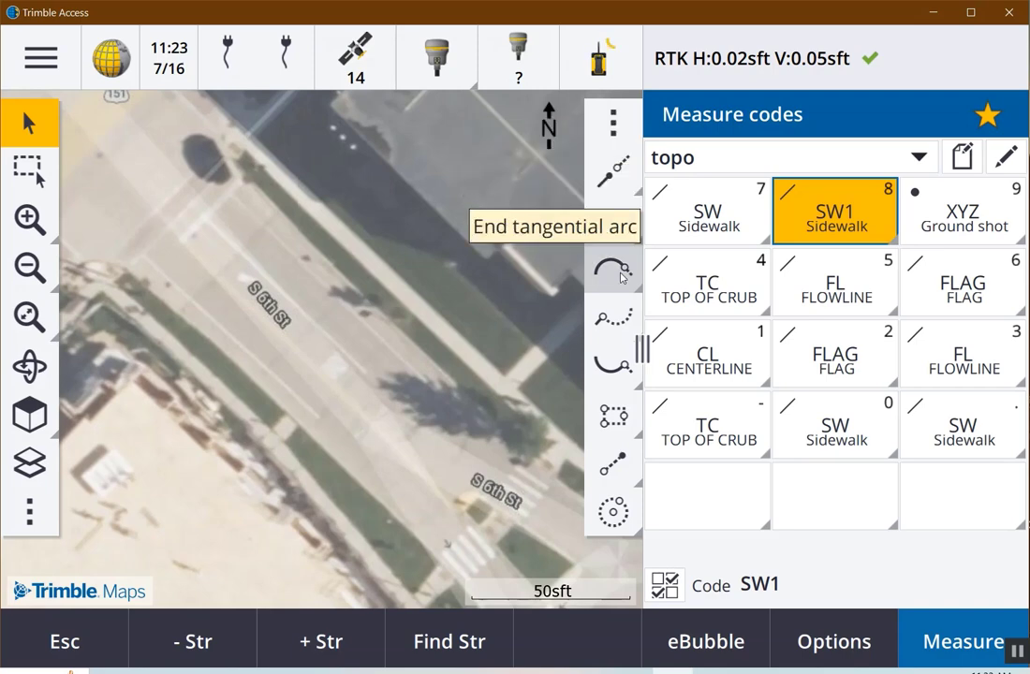
pyautogui.click(623, 273)
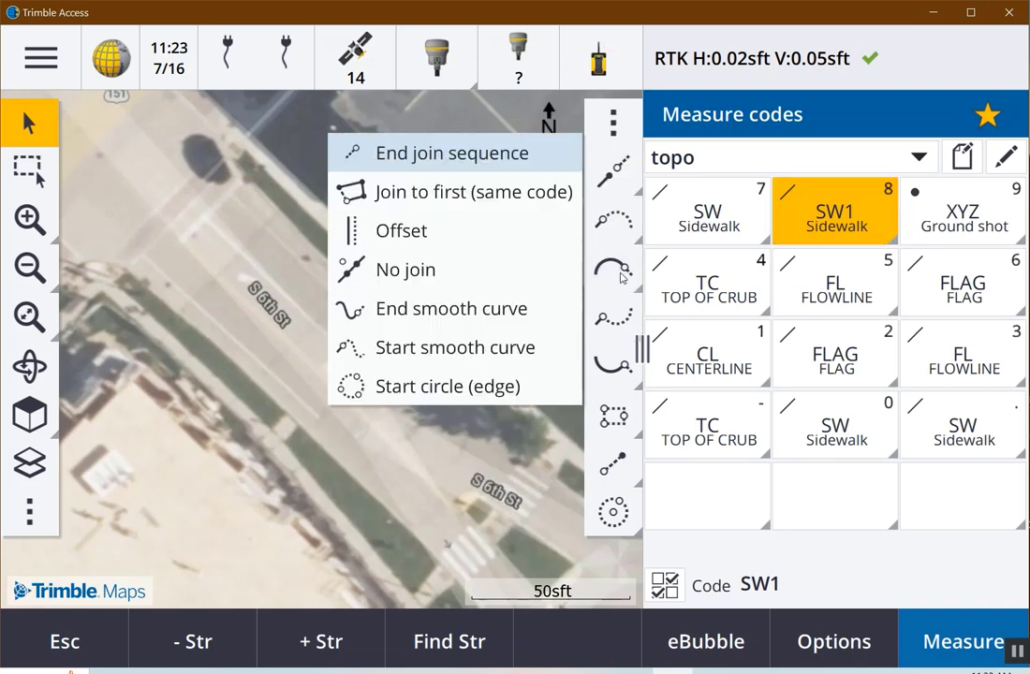
pyautogui.click(615, 321)
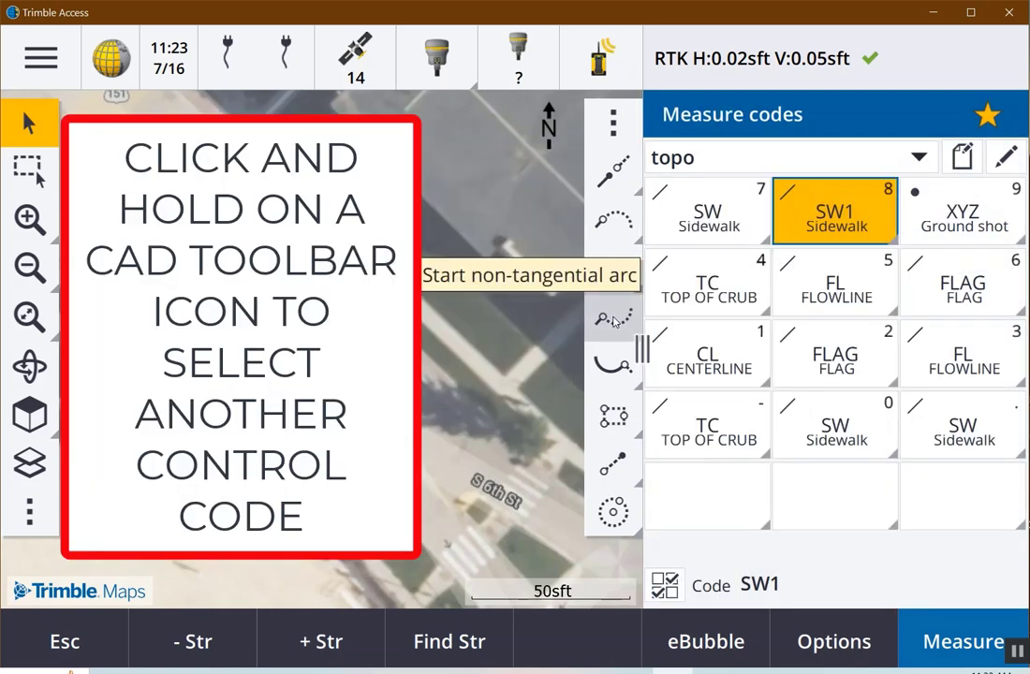
pyautogui.click(614, 321)
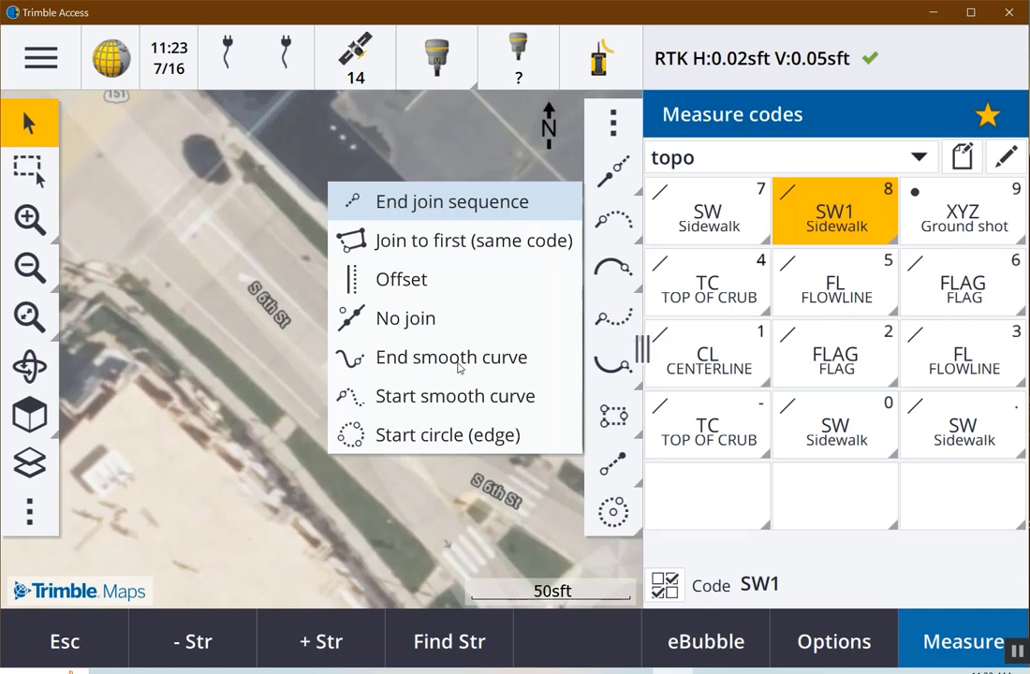
pyautogui.click(434, 399)
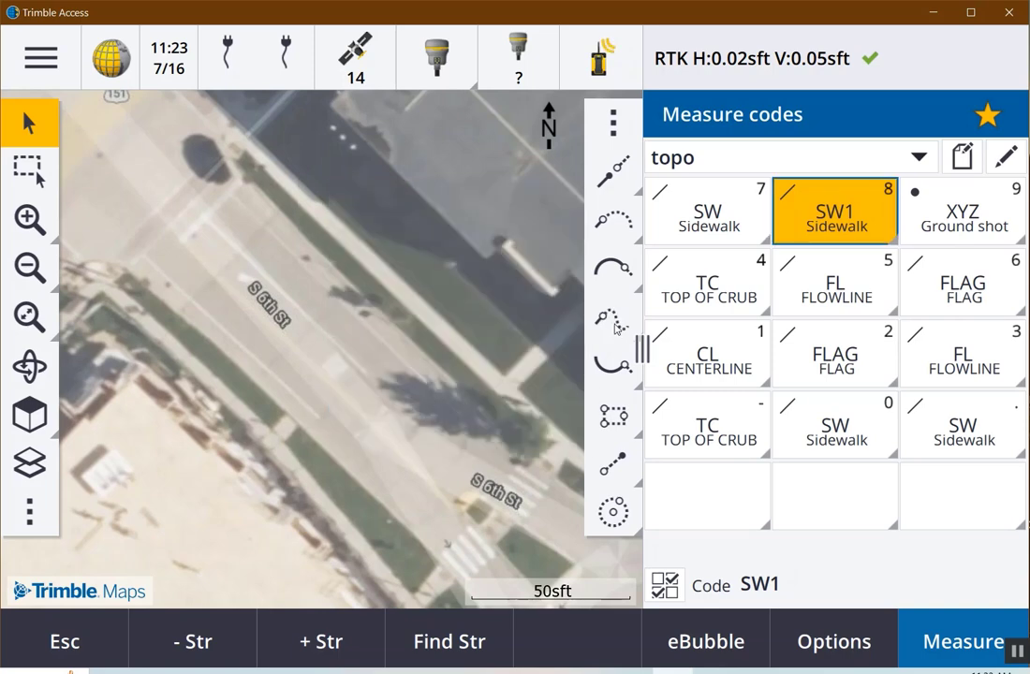
pyautogui.click(615, 365)
pyautogui.click(436, 445)
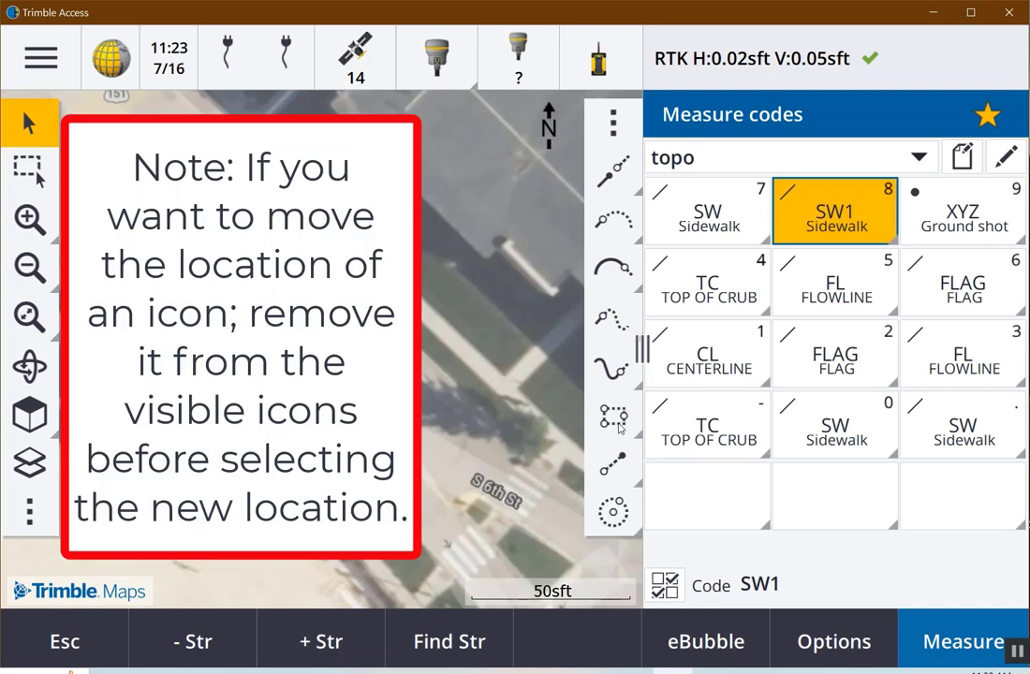
# Swap the rectangle slot for another join code and put Offset in the last slot.
pyautogui.click(618, 426)
pyautogui.click(461, 353)
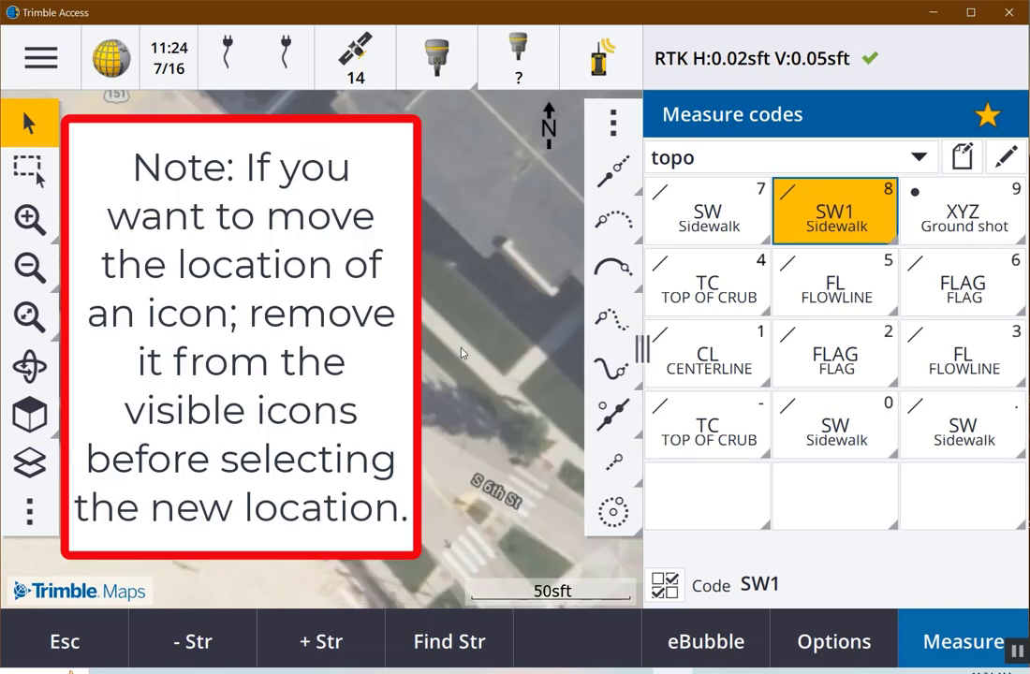
pyautogui.click(614, 511)
pyautogui.click(527, 553)
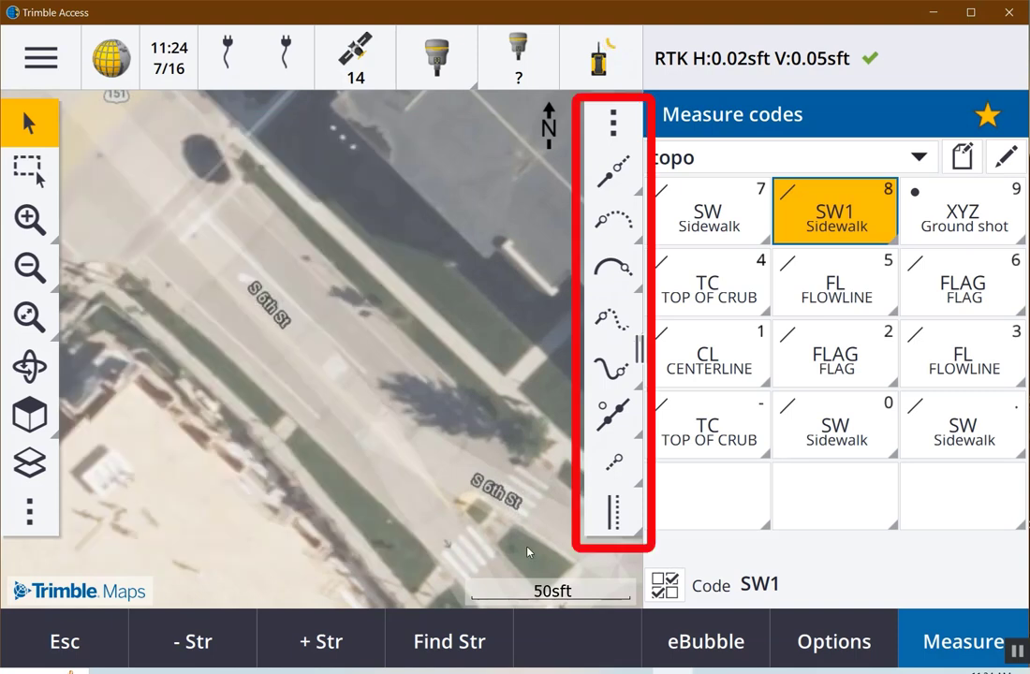
# Review the Offset slot's alternative codes, then close the list without changes.
pyautogui.click(613, 513)
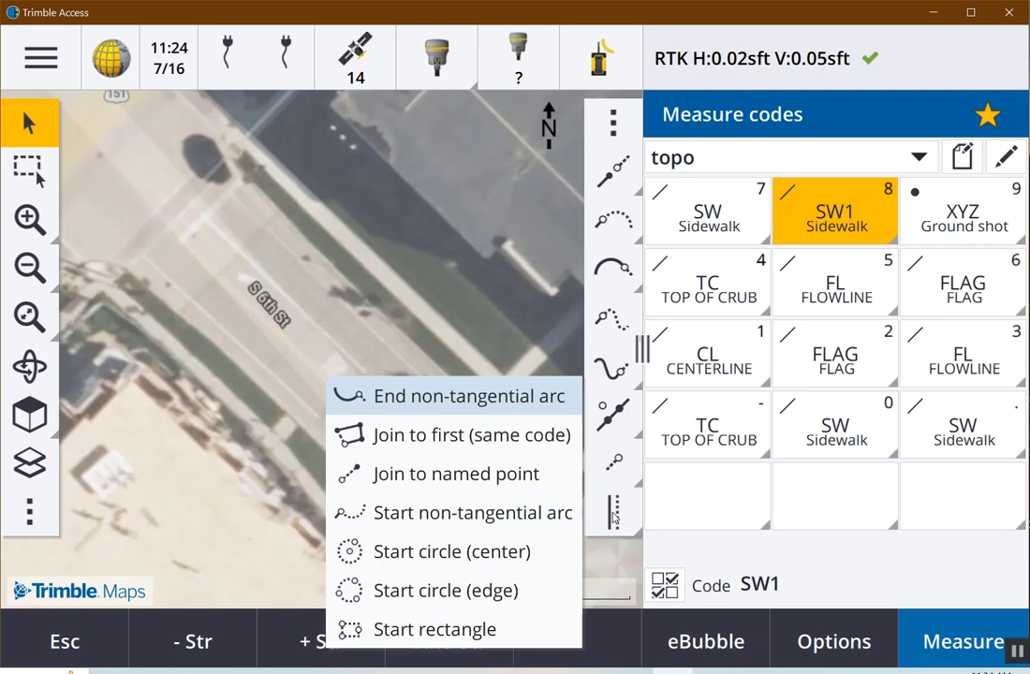
pyautogui.click(433, 346)
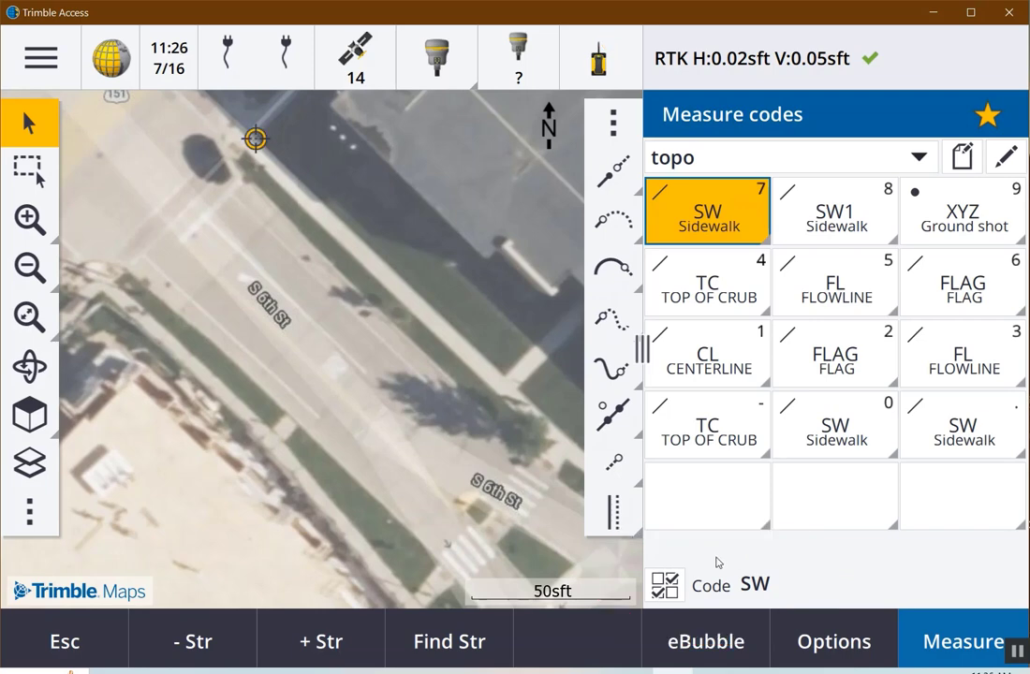
# Measure a start-join SW S point, then two more SW sidewalk points.
pyautogui.click(616, 174)
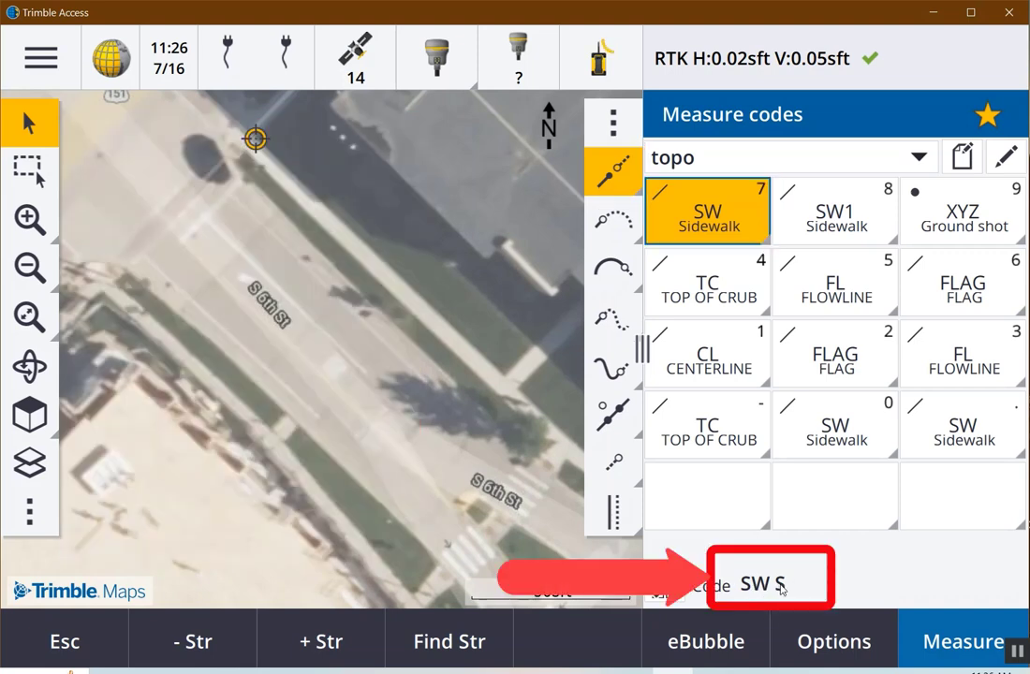
pyautogui.click(718, 227)
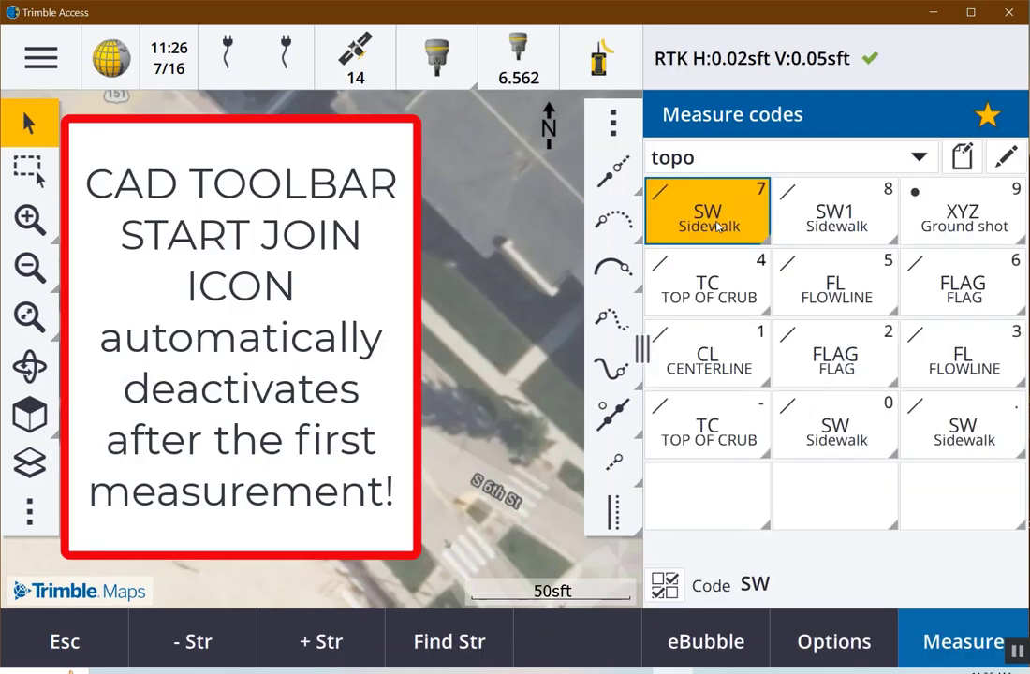
pyautogui.click(712, 225)
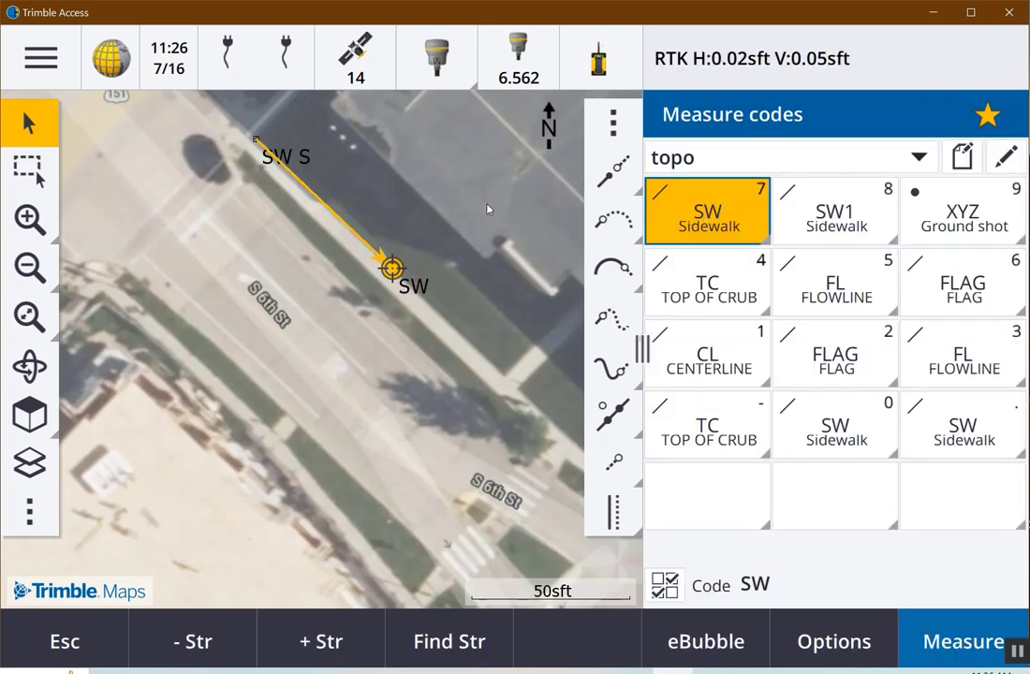
pyautogui.click(930, 635)
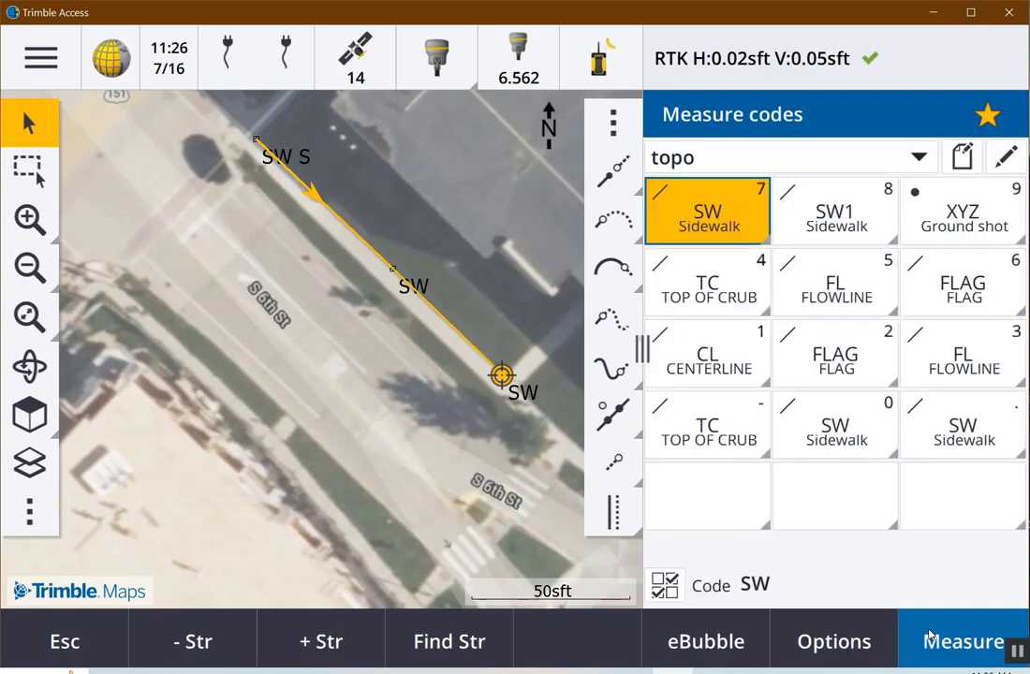
pyautogui.click(712, 220)
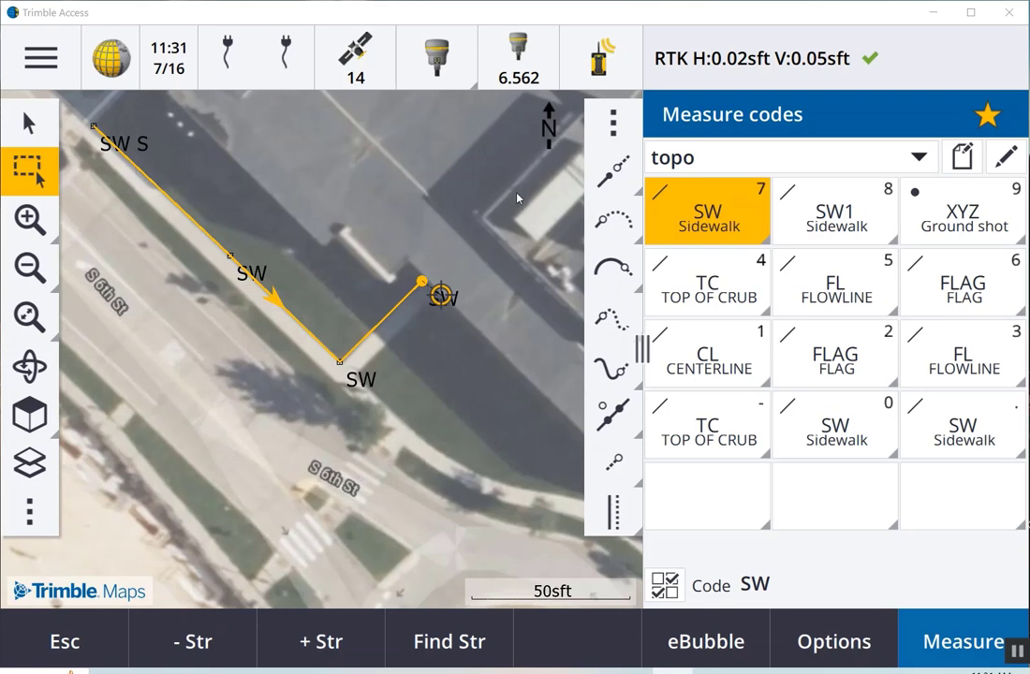
# Store another SW S start point, measure the next SW point, and pan toward the roundabout.
pyautogui.click(607, 178)
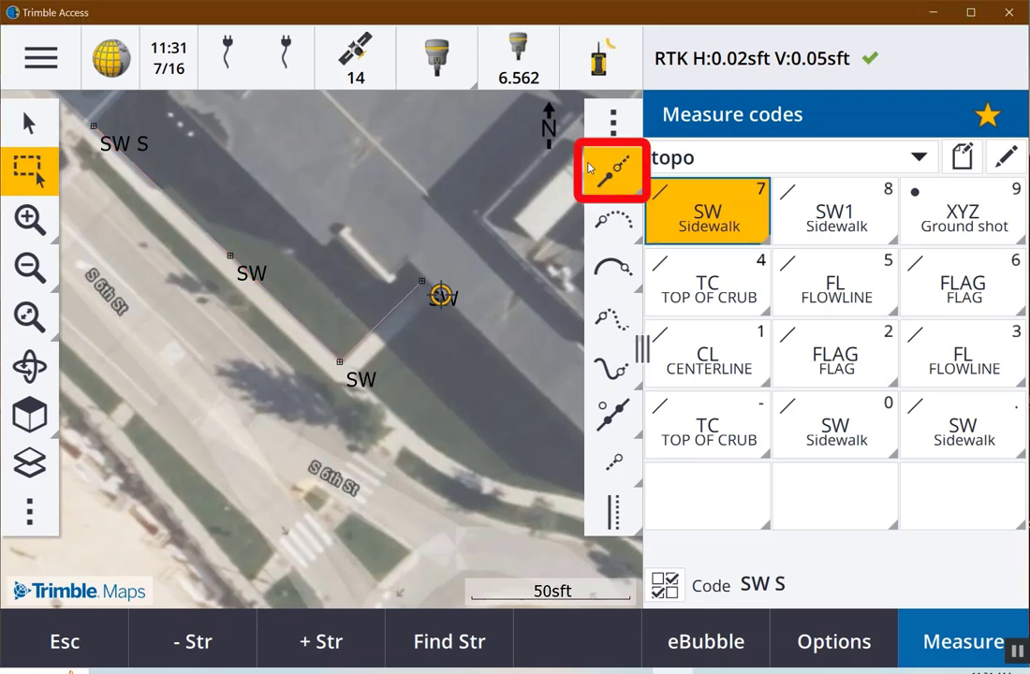
pyautogui.press('Return')
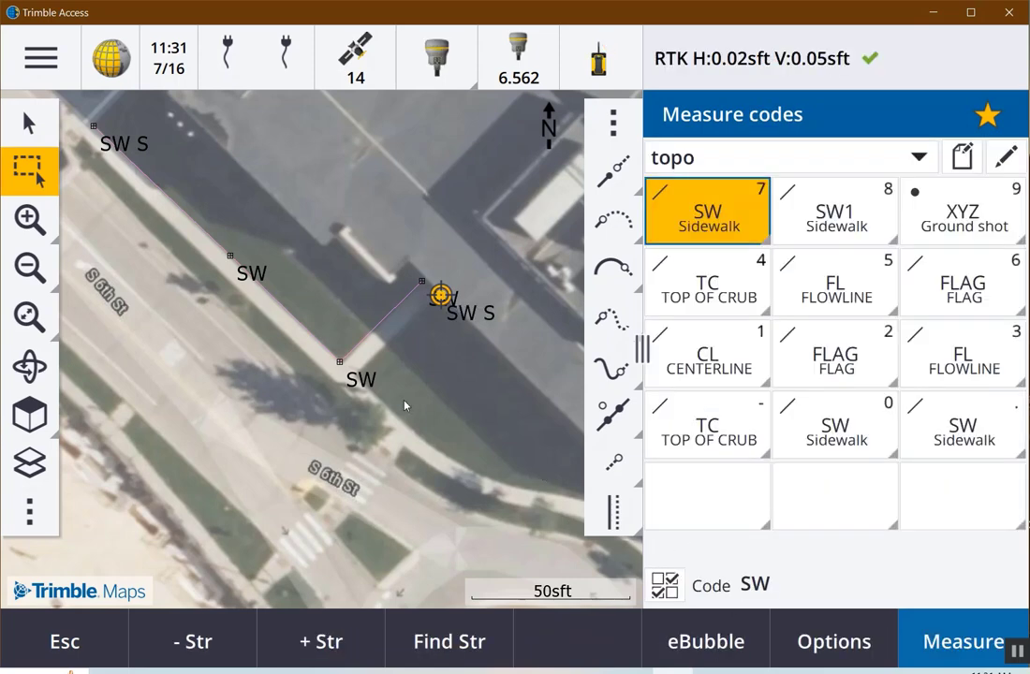
pyautogui.click(943, 658)
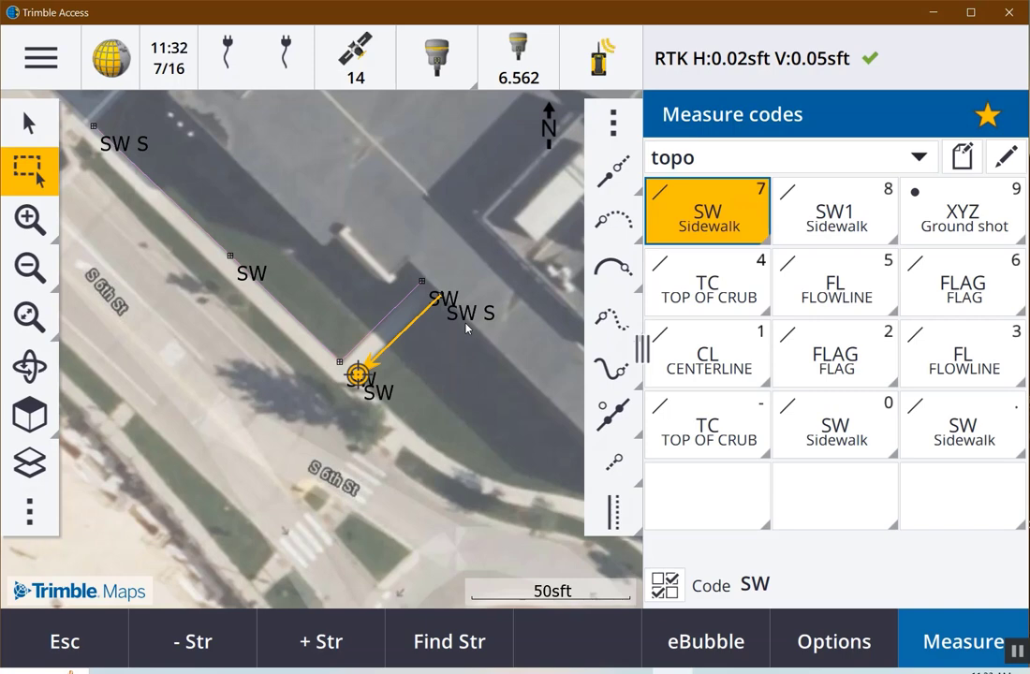
pyautogui.press('Escape')
pyautogui.moveTo(258, 408); pyautogui.dragTo(92, 310)
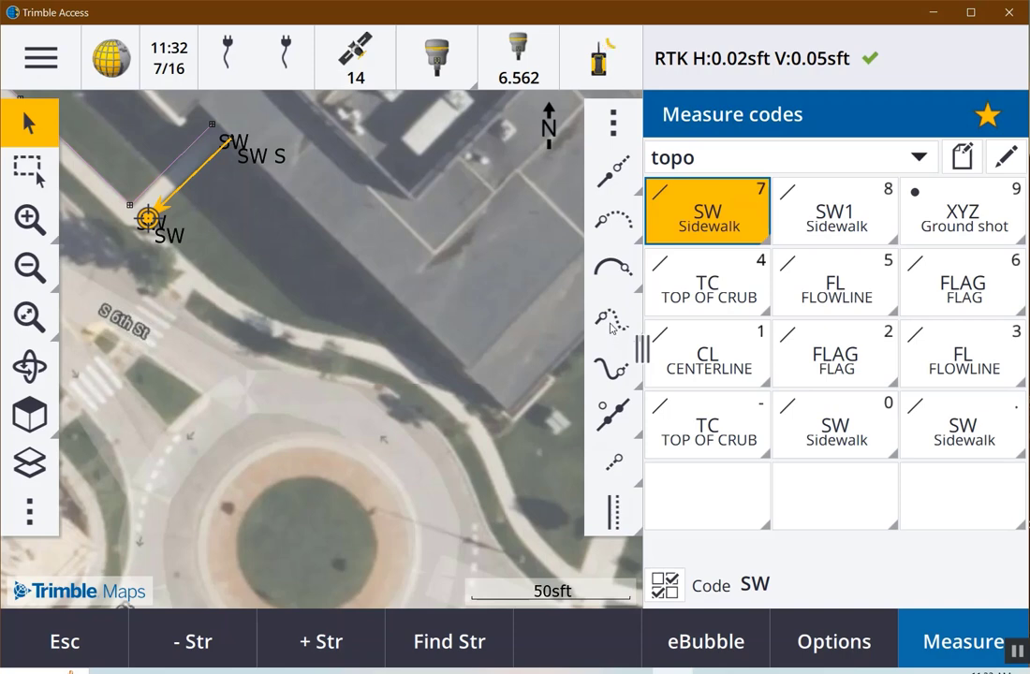
# Set the code to SW SSC and measure the smooth-curve start point.
pyautogui.click(611, 323)
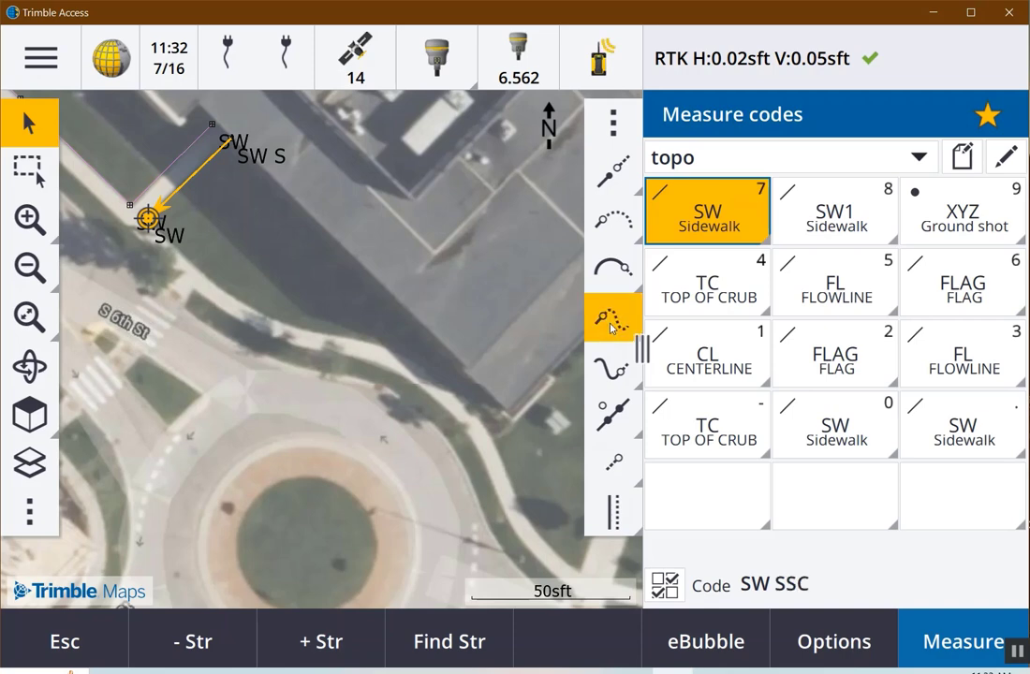
pyautogui.click(696, 225)
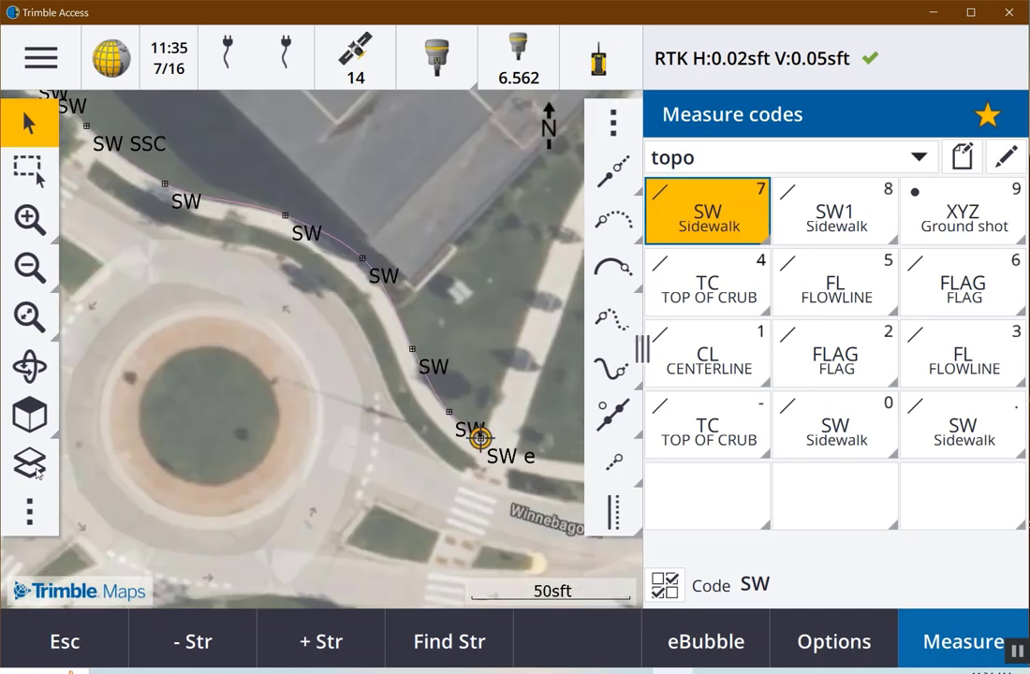
# Set the Trimble Maps background to None and pan along the curved sidewalk linework.
pyautogui.click(34, 468)
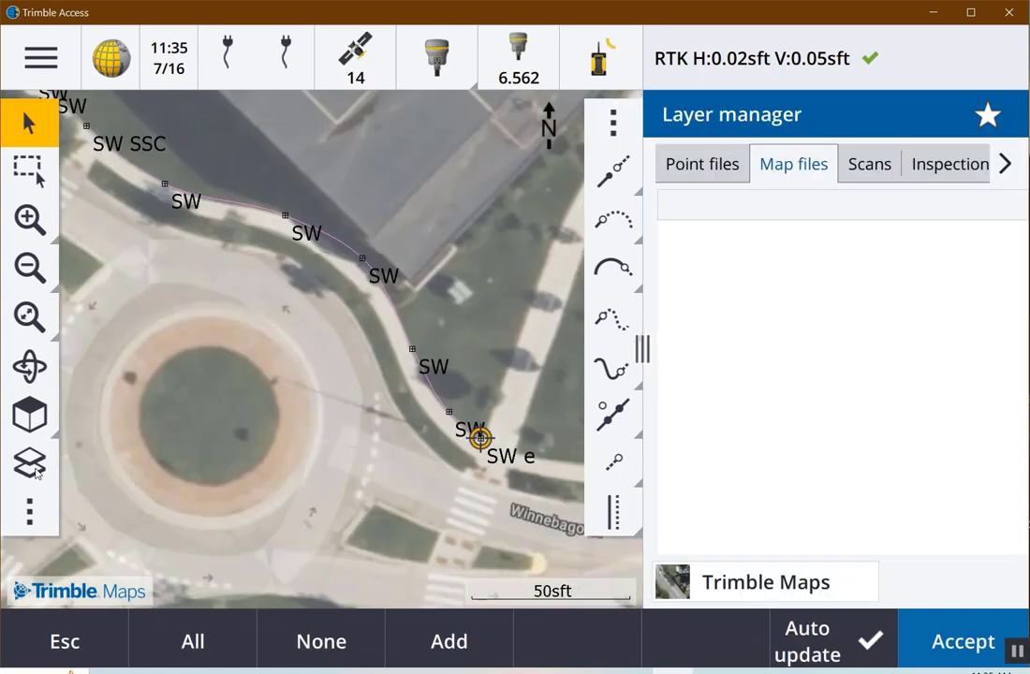
pyautogui.click(712, 604)
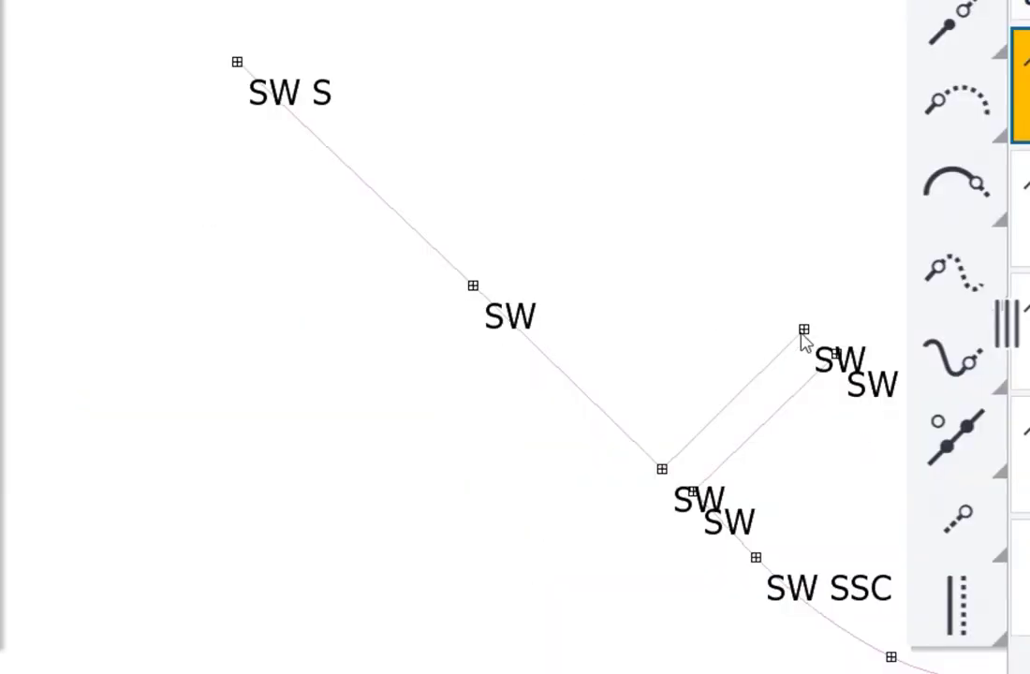
pyautogui.moveTo(749, 479); pyautogui.dragTo(363, 164)
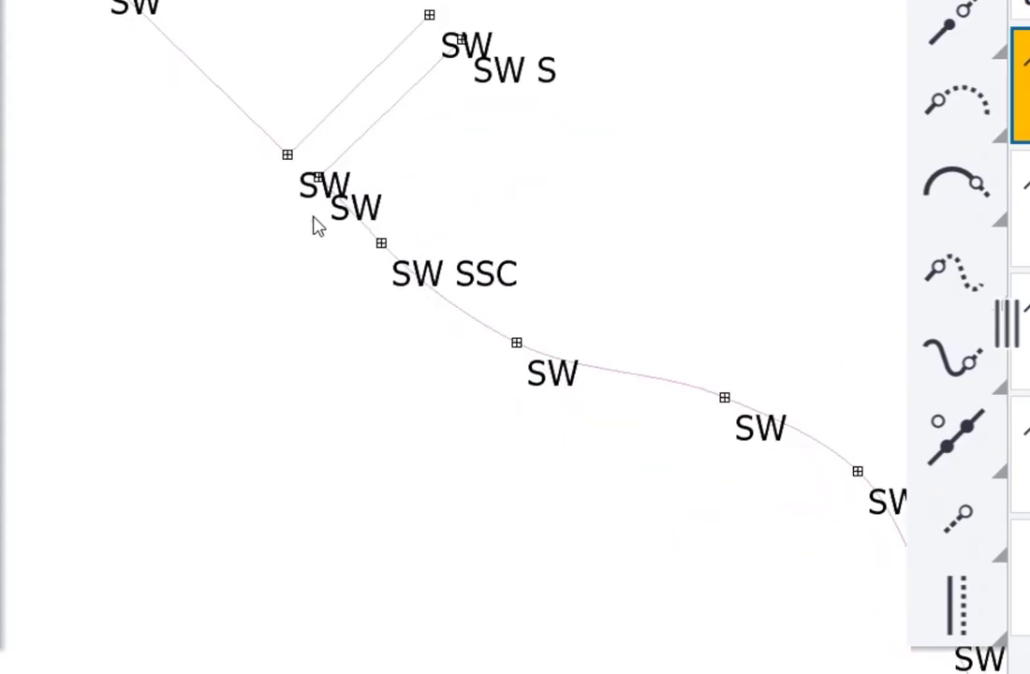
pyautogui.moveTo(738, 490); pyautogui.dragTo(451, 354)
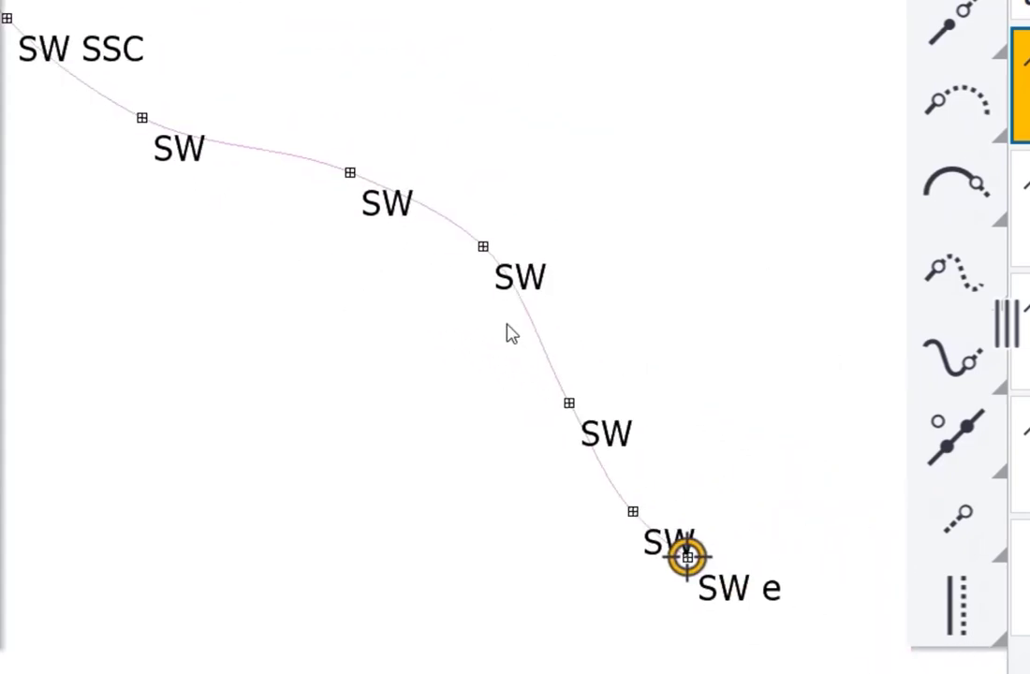